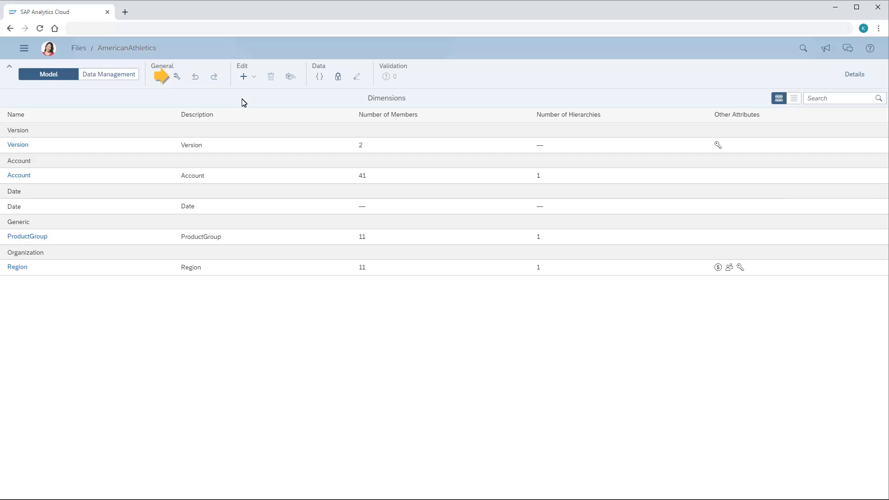
- Open Model Preferences to the Access and Privacy settings (data locking on, default lock Open)
click(176, 76)
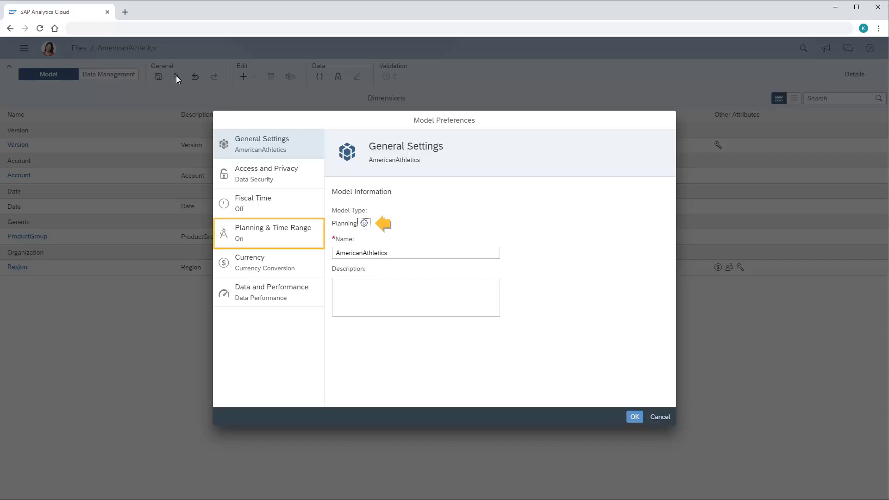
click(277, 181)
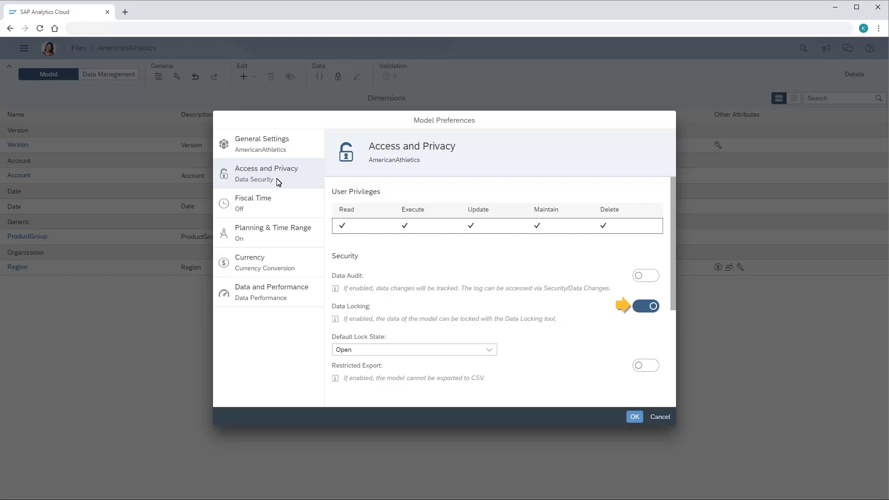
click(490, 352)
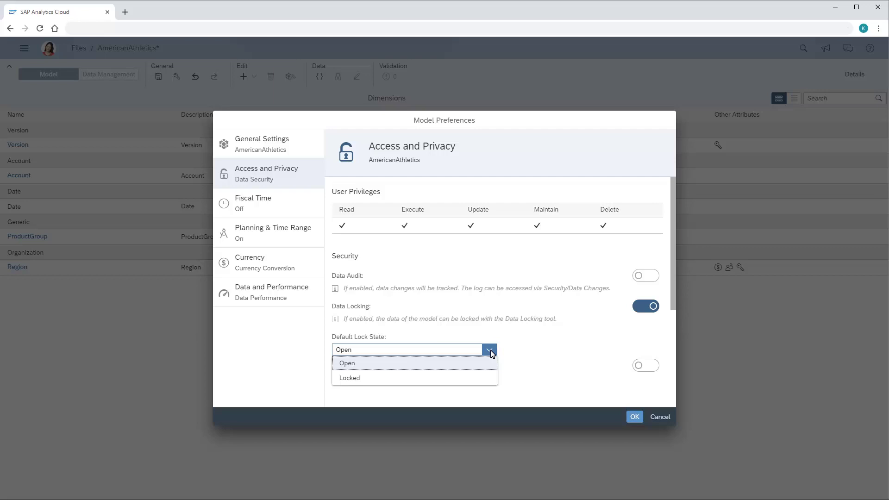
click(390, 364)
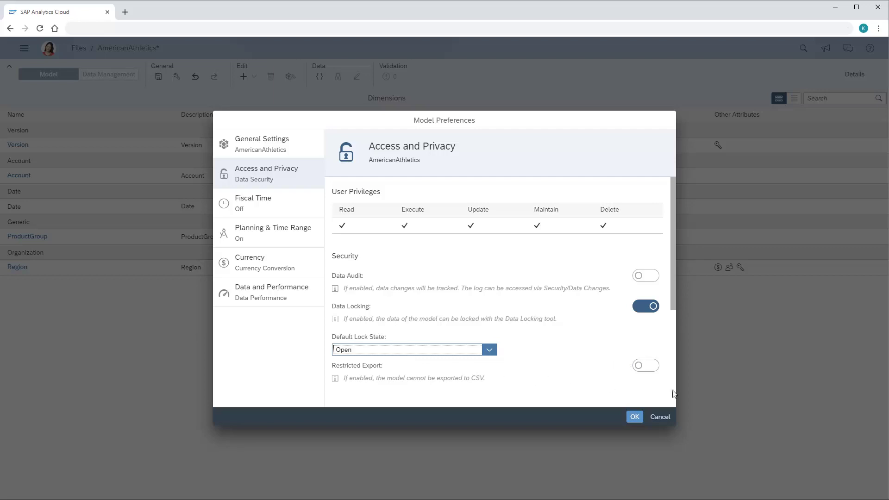
scroll(673, 393, down, 3)
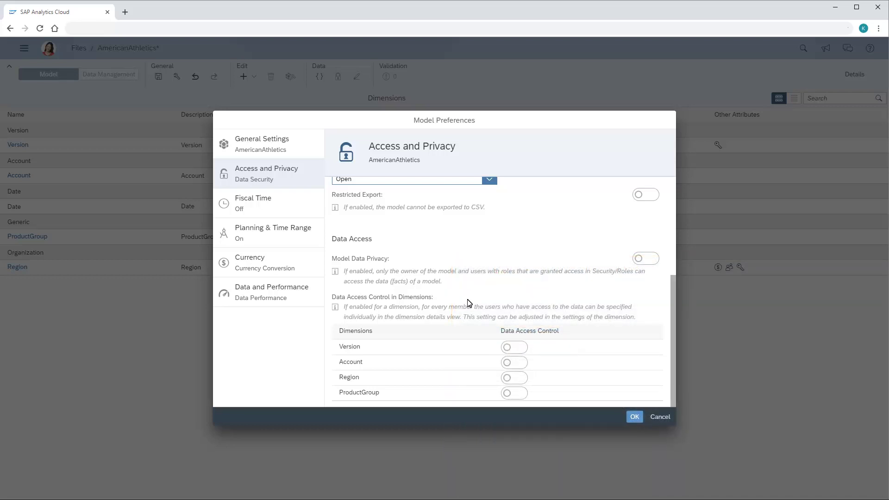
- Show the Fiscal Time preferences, where fiscal time and the Date fiscal year are off
click(253, 208)
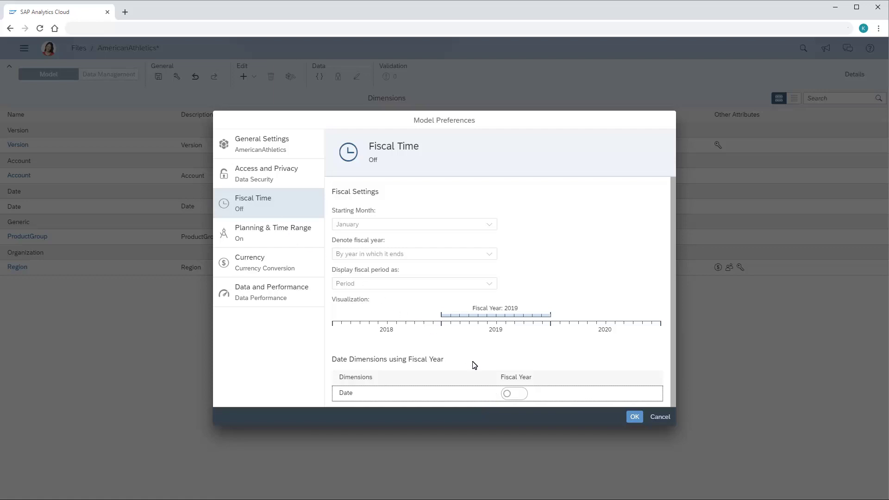
- Trial a February-start fiscal year for Date with default naming, turn it off, then view Planning & Time Range
click(514, 394)
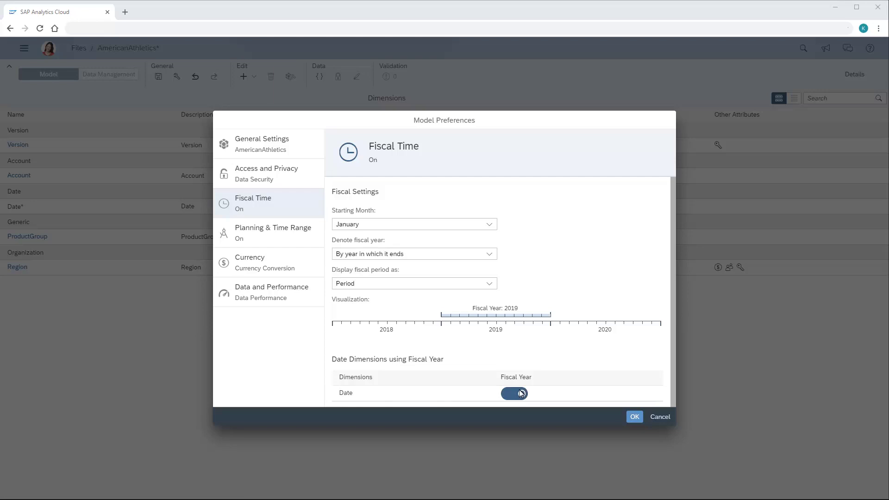
click(490, 224)
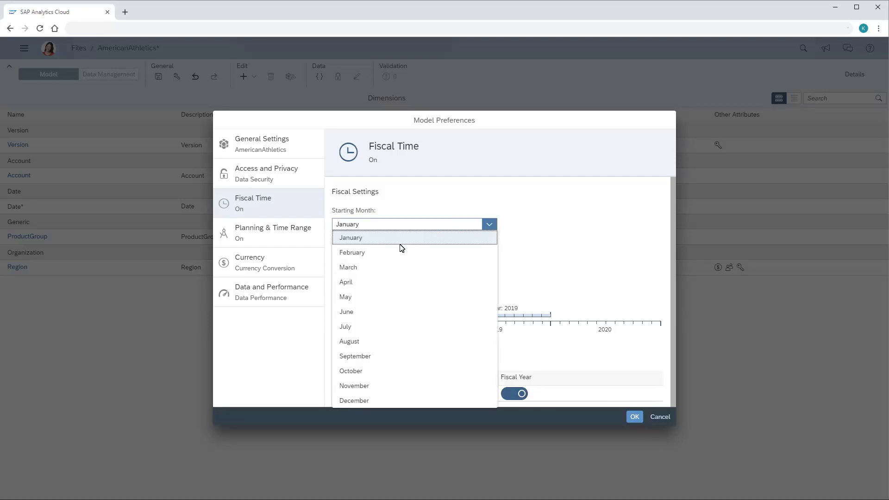
click(355, 253)
click(489, 256)
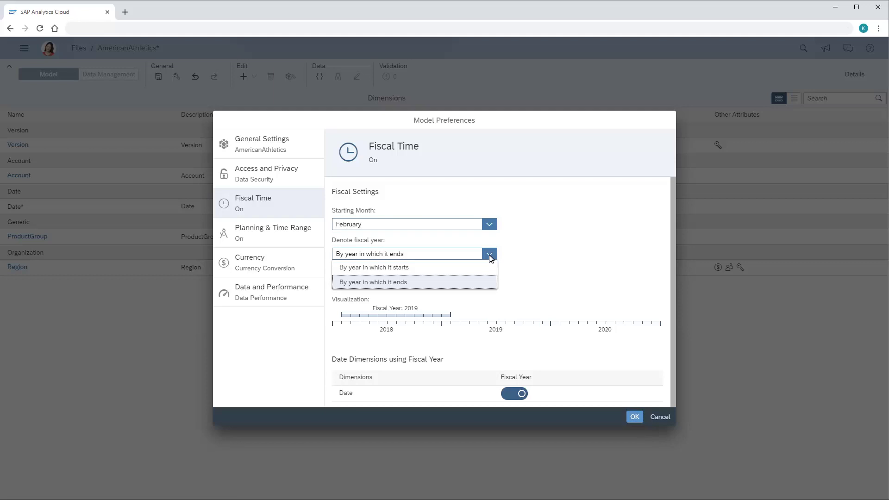
click(376, 284)
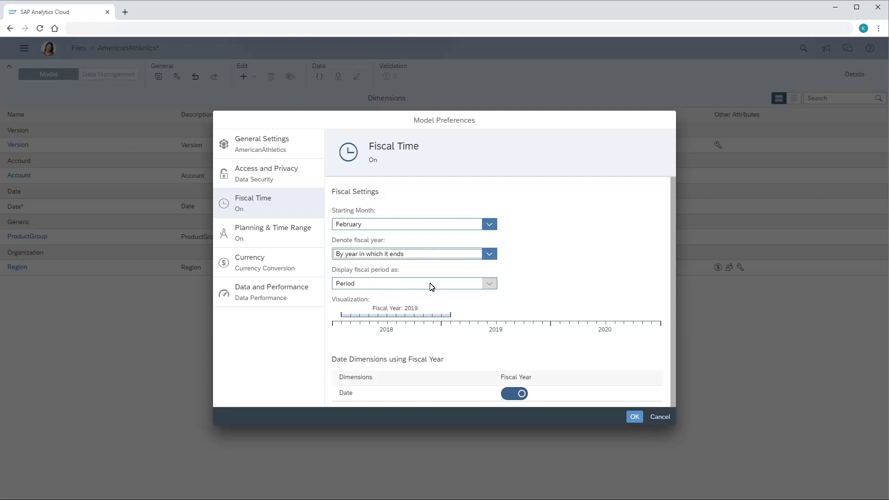
click(488, 285)
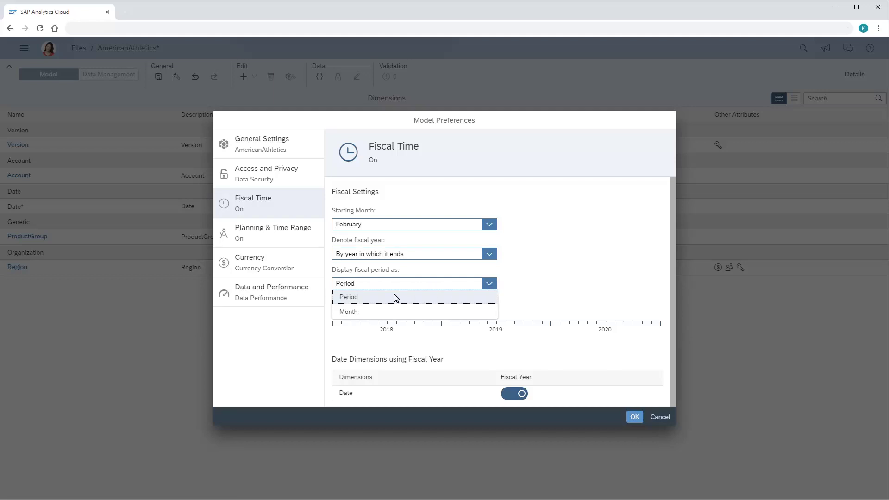
click(348, 299)
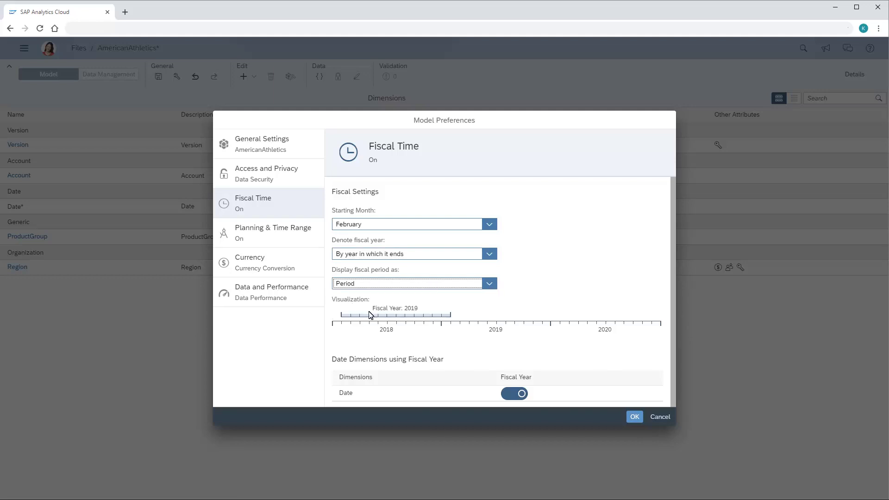
click(510, 394)
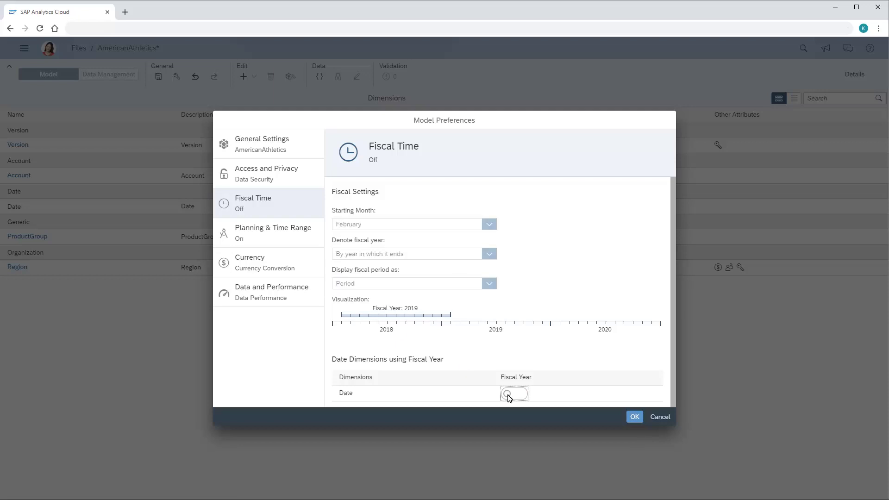
click(267, 232)
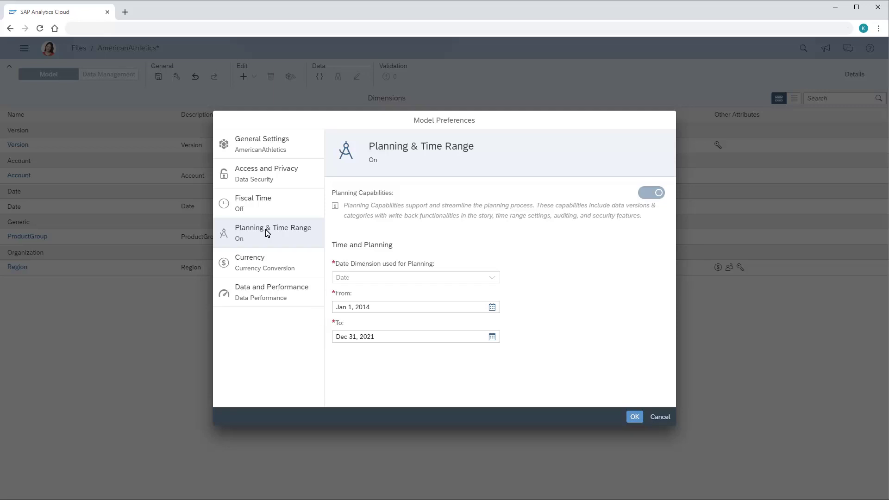
- Show the Currency preferences: conversion on, default USD, M010_00_Currencies rates table
click(251, 261)
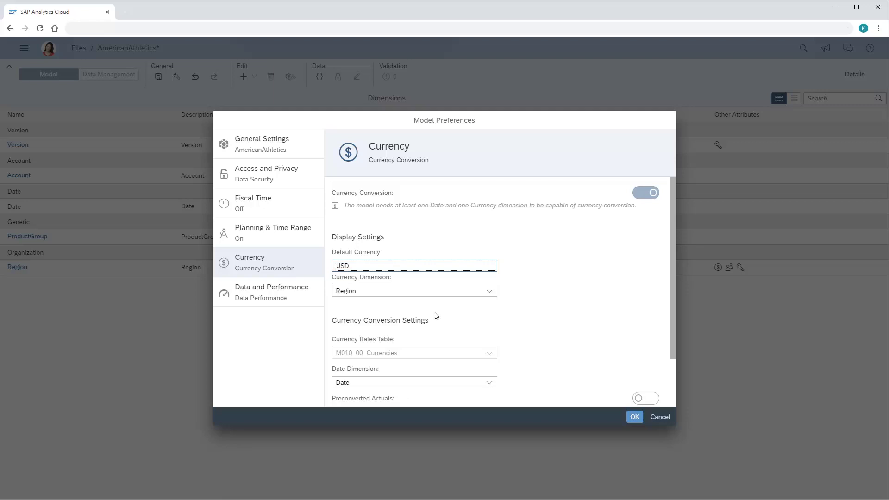
click(671, 382)
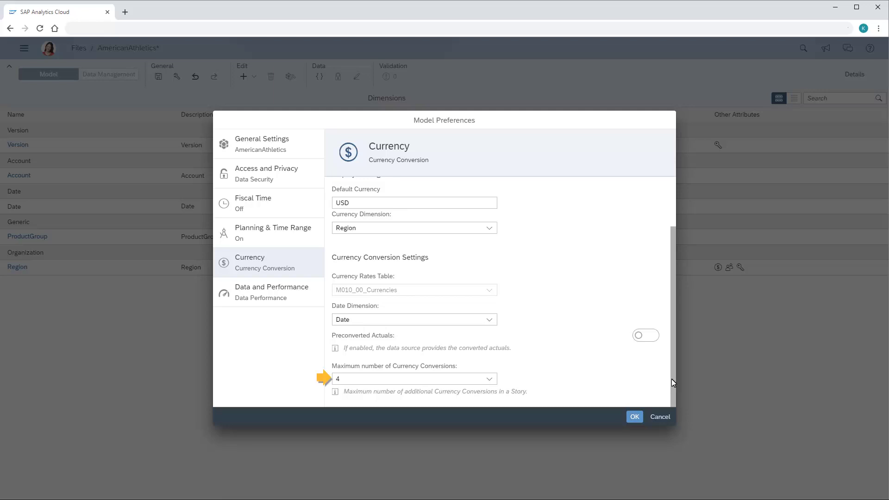
- Show the model's Data and Performance preferences
click(259, 302)
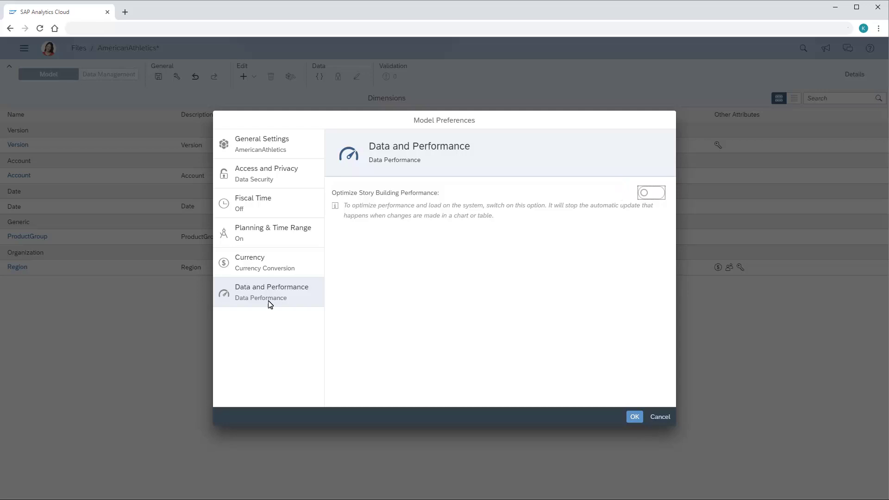
- Confirm Model Preferences with OK, returning to the AmericanAthletics dimensions list
click(634, 417)
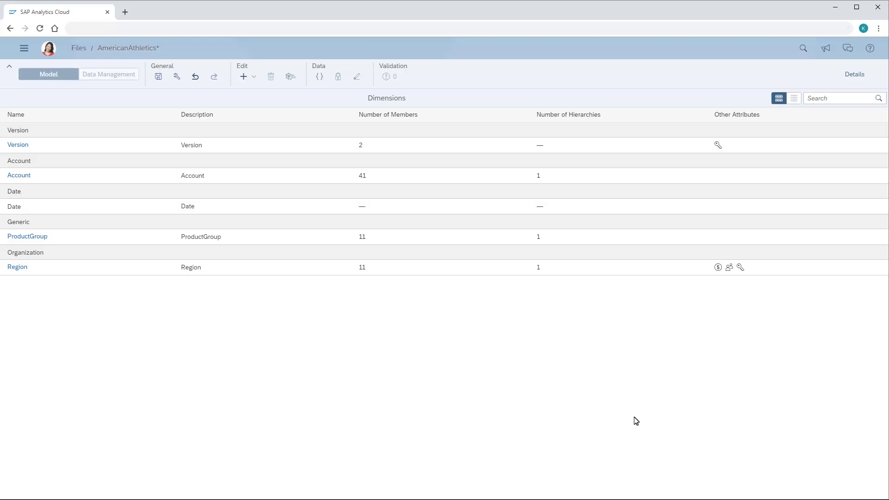